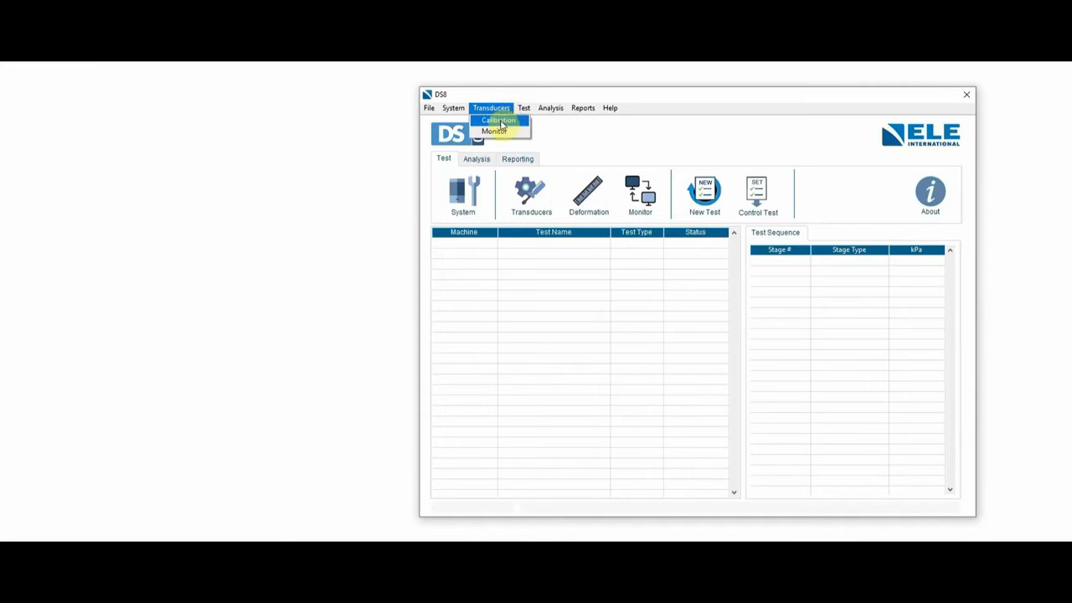
Start a new transducer calibration for machine ELE DEMO AJR on channel 1 with transducer type Force
left_click(500, 123)
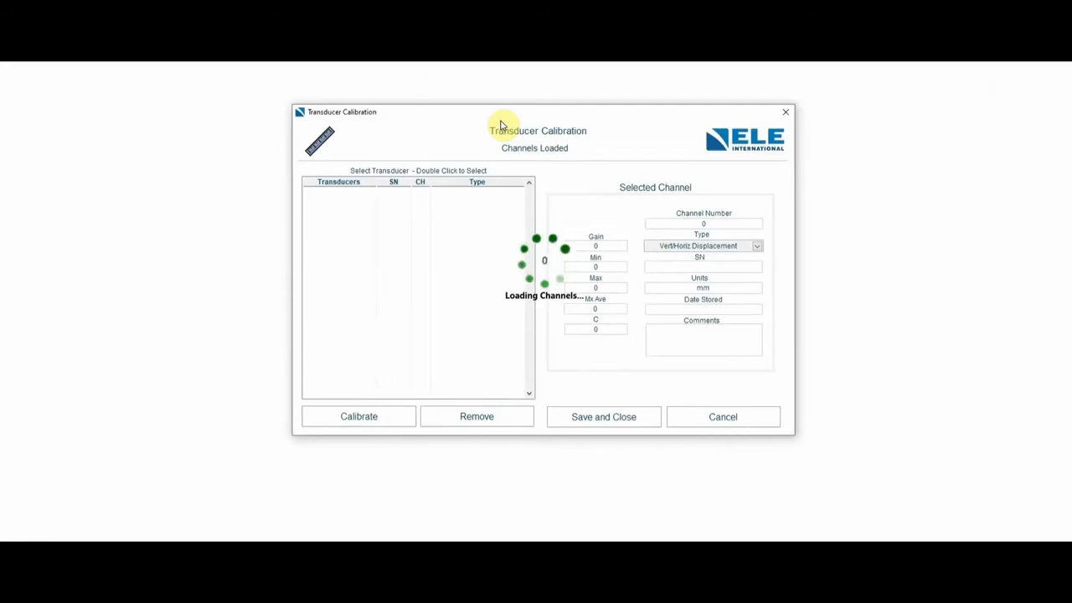
left_click(383, 416)
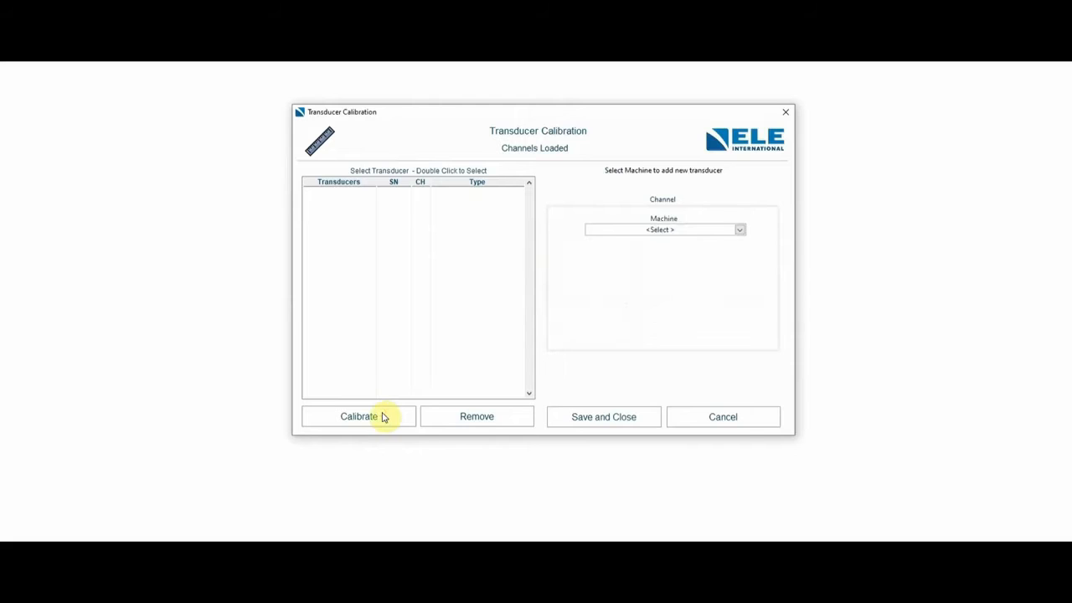
left_click(693, 230)
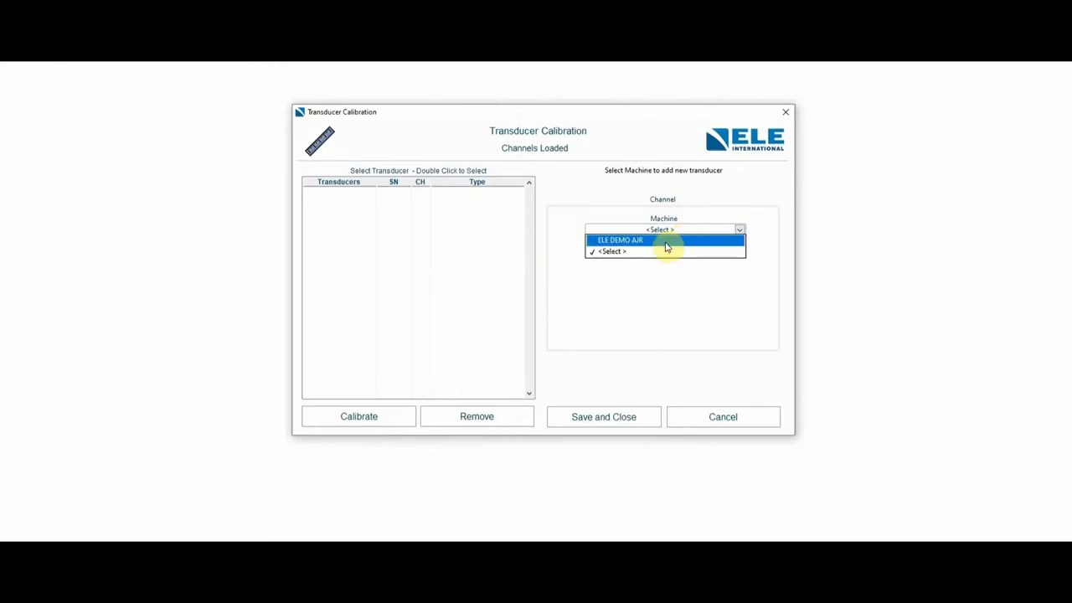
left_click(667, 242)
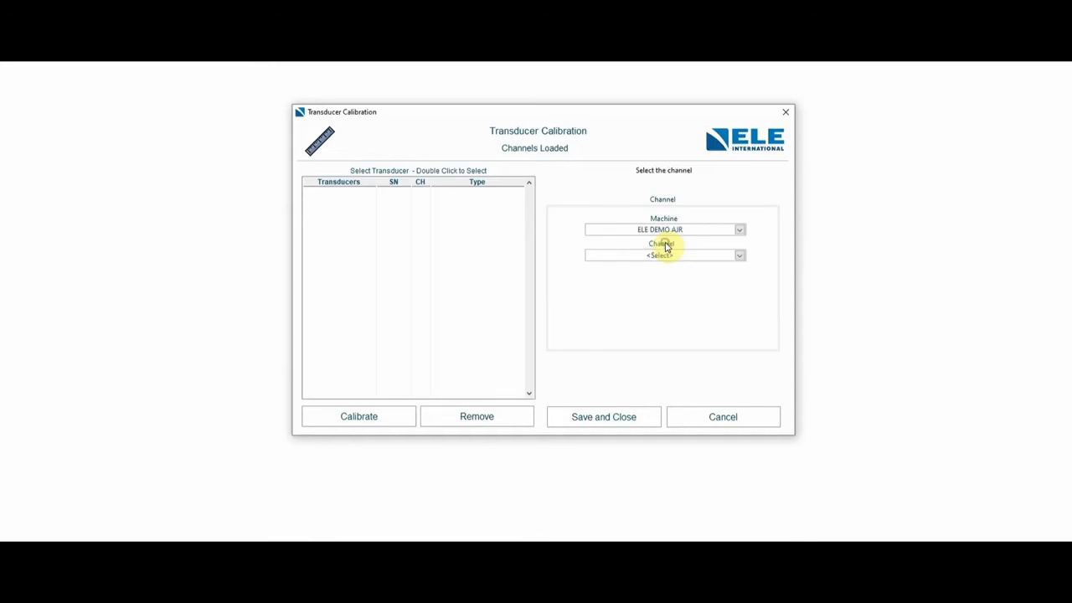
left_click(661, 255)
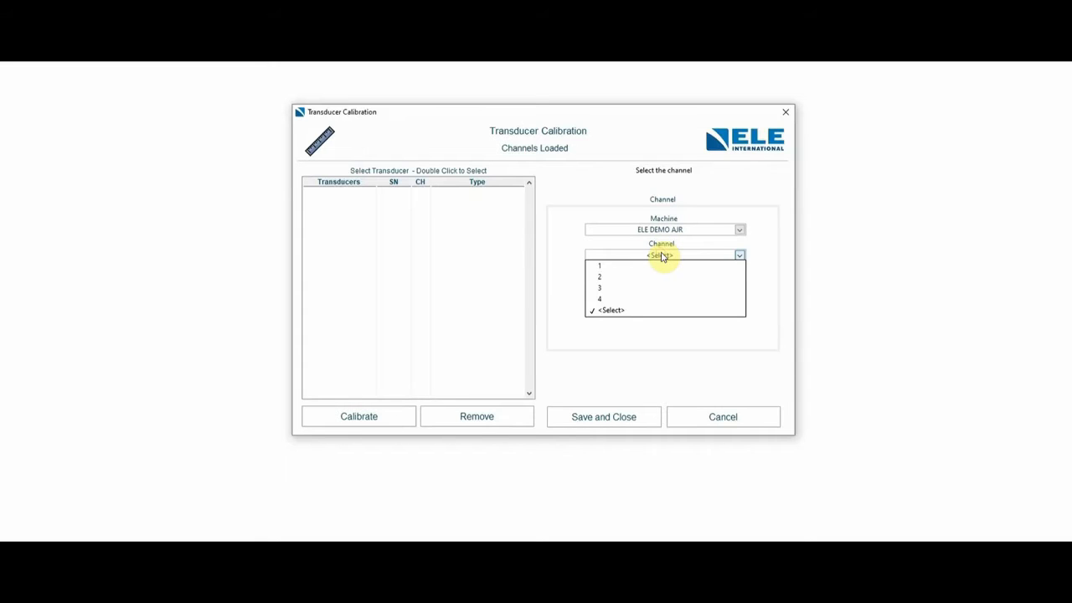
left_click(642, 267)
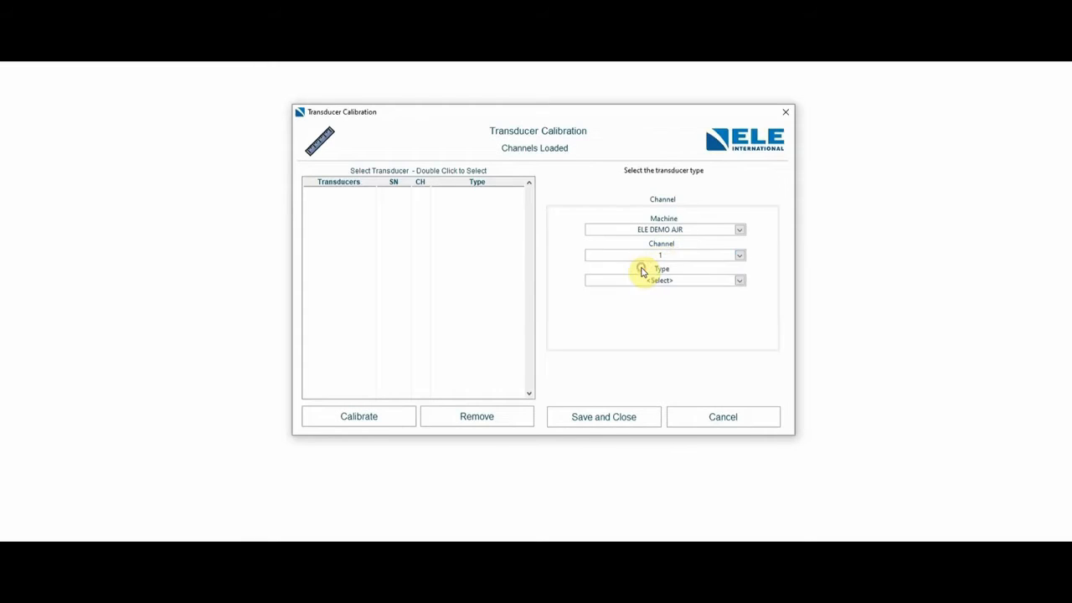
left_click(641, 281)
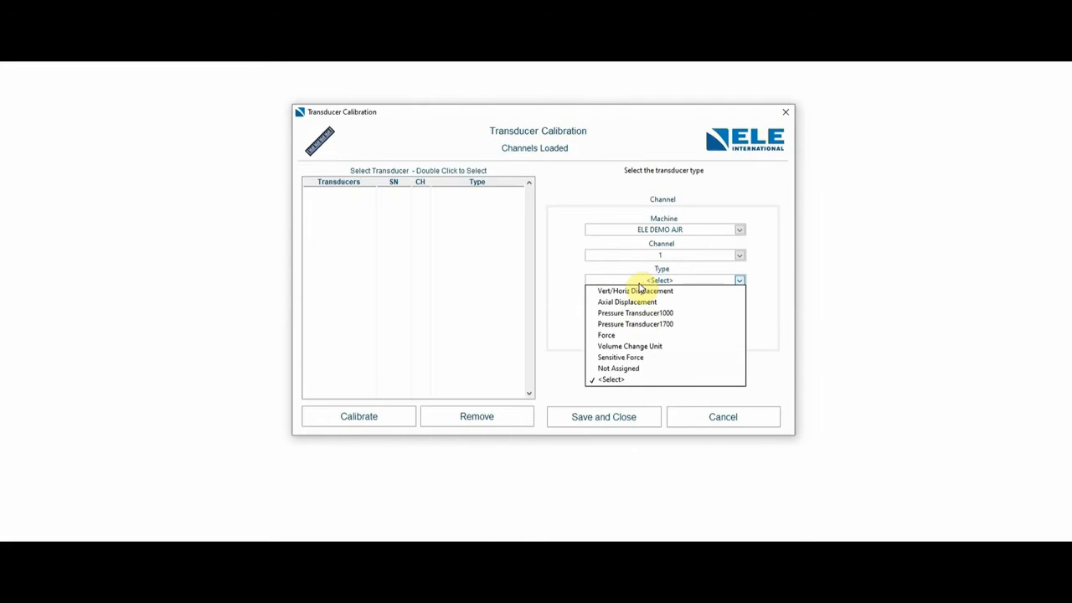
left_click(626, 335)
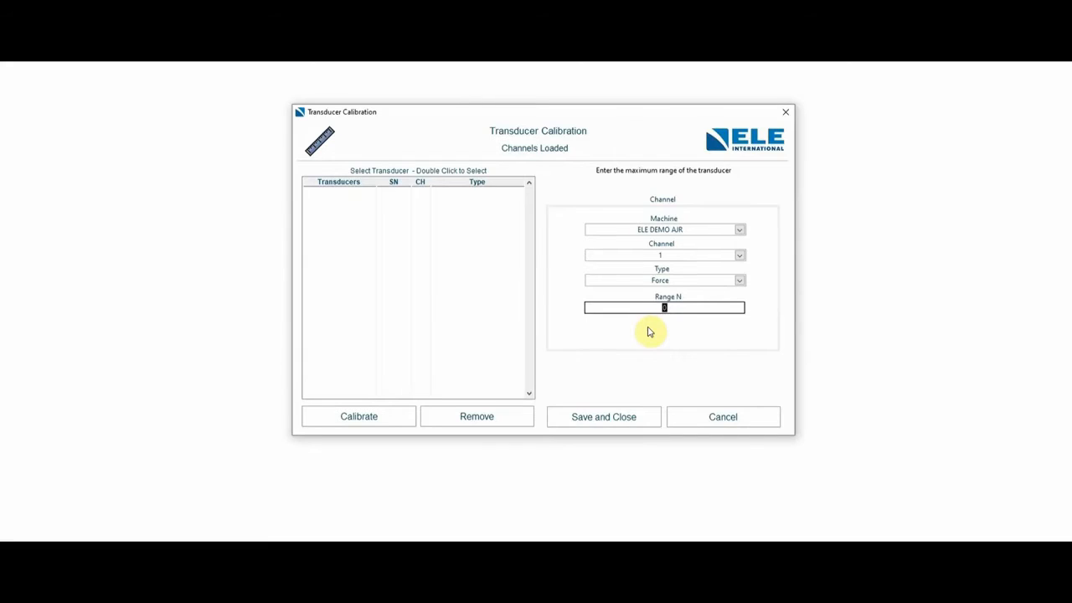
Set the force transducer's maximum range to 15000 N and its serial number to 62102, and proceed to the calibration method
type("15000")
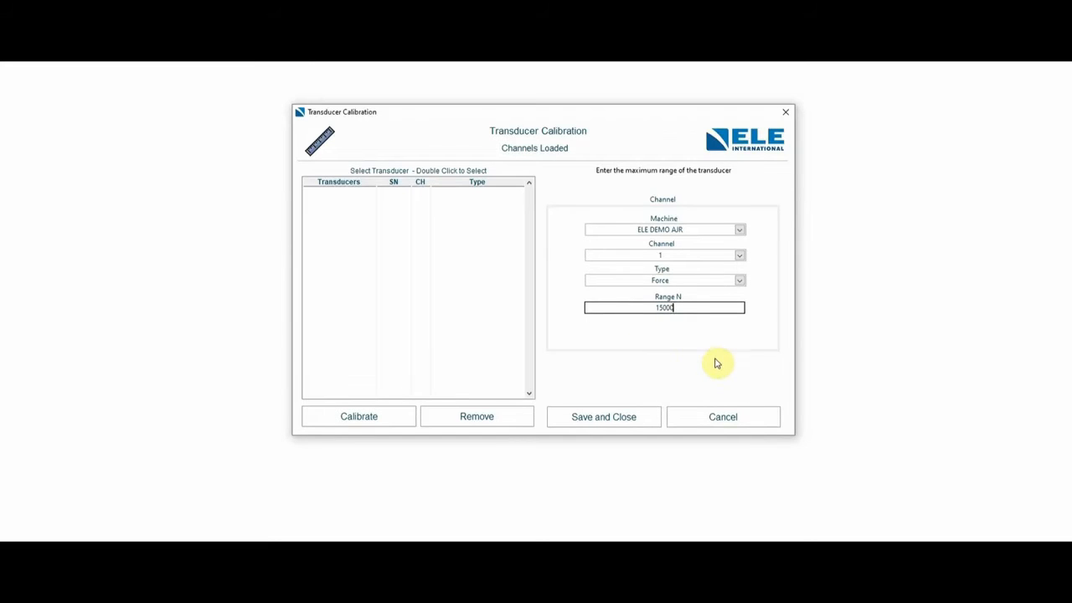
key("Return")
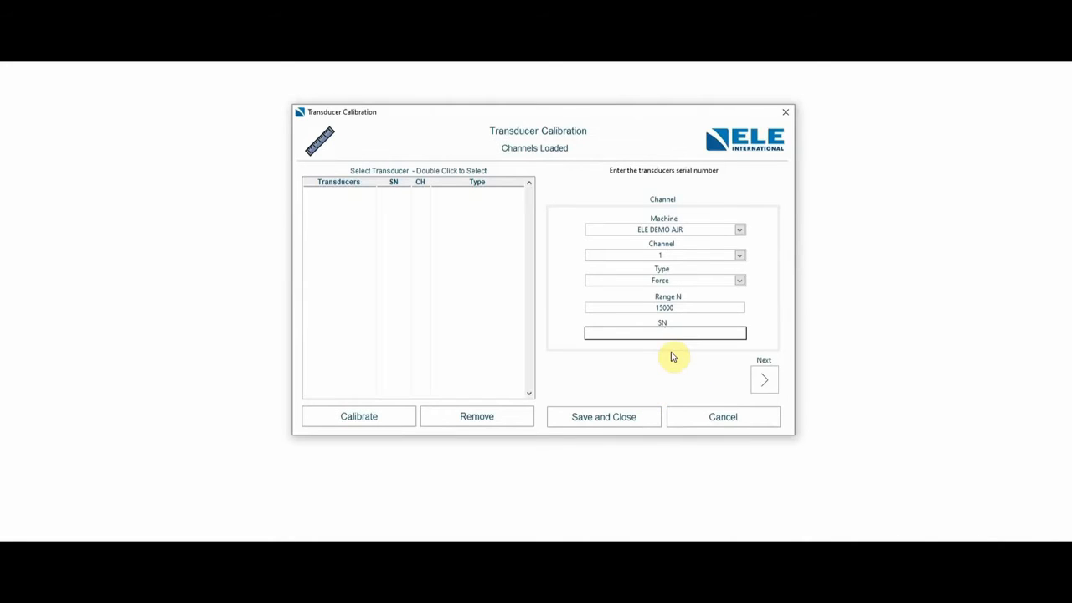
type("62102")
left_click(762, 381)
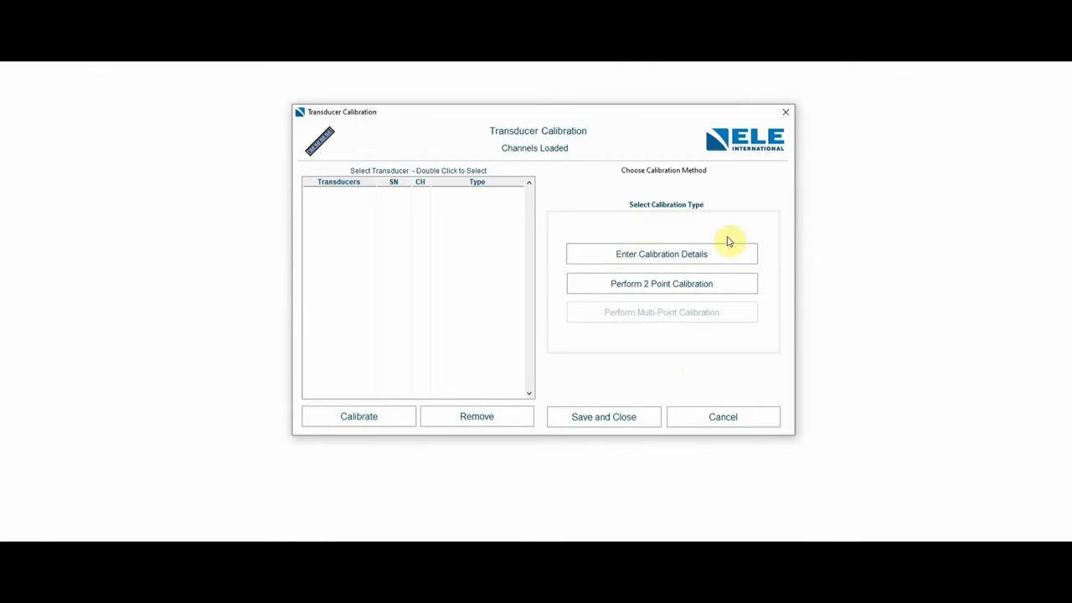
Enter calibration details manually with a transducer slope of -12.6582 and gain of 8, and add the force transducer to the system
left_click(615, 258)
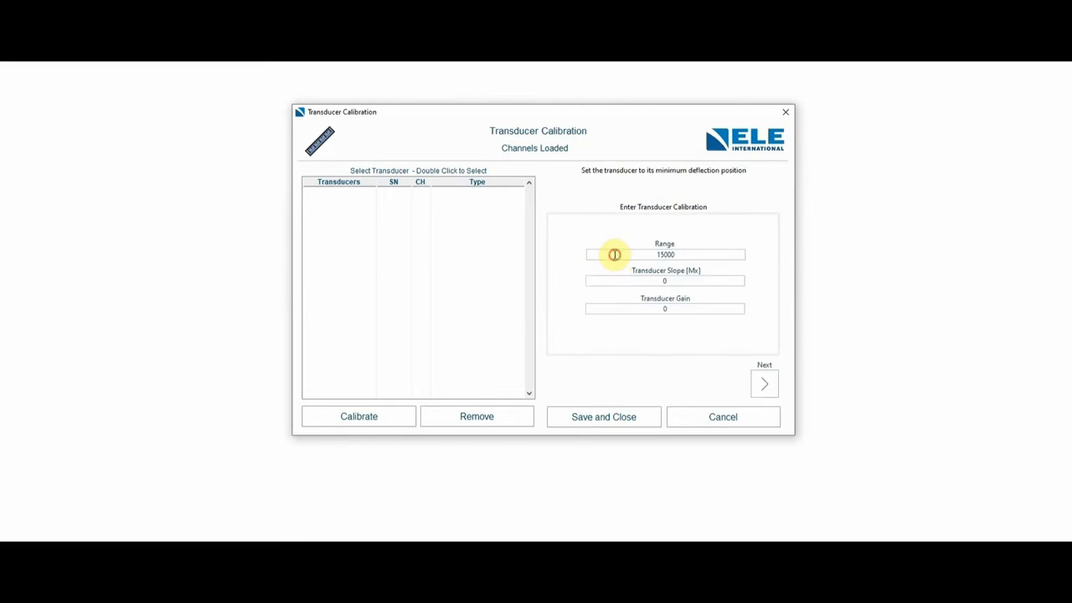
double_click(674, 282)
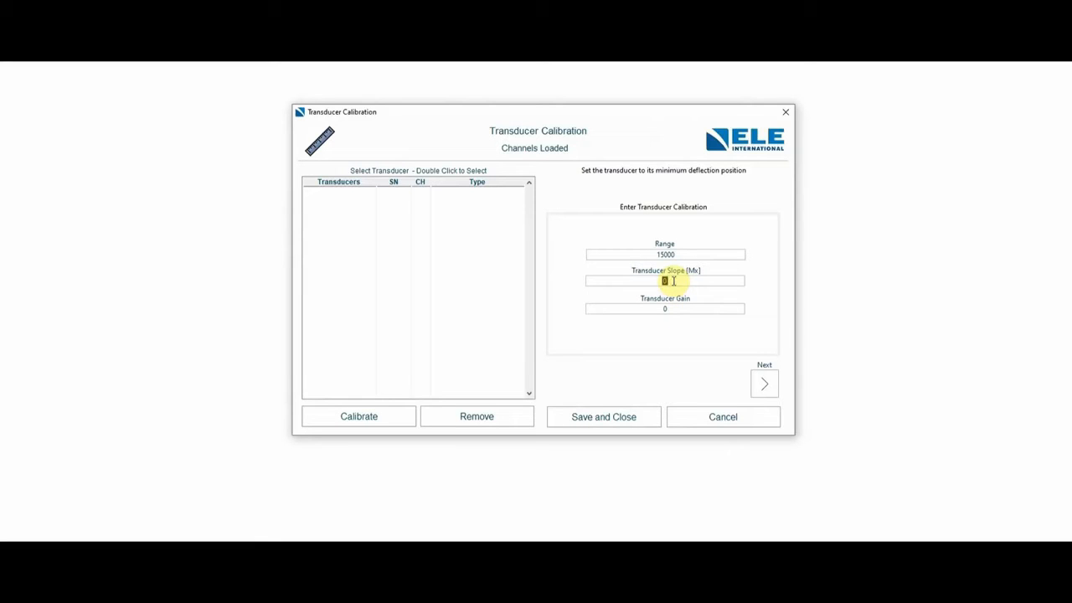
type("1")
key("BackSpace")
type("-12.858228")
double_click(679, 306)
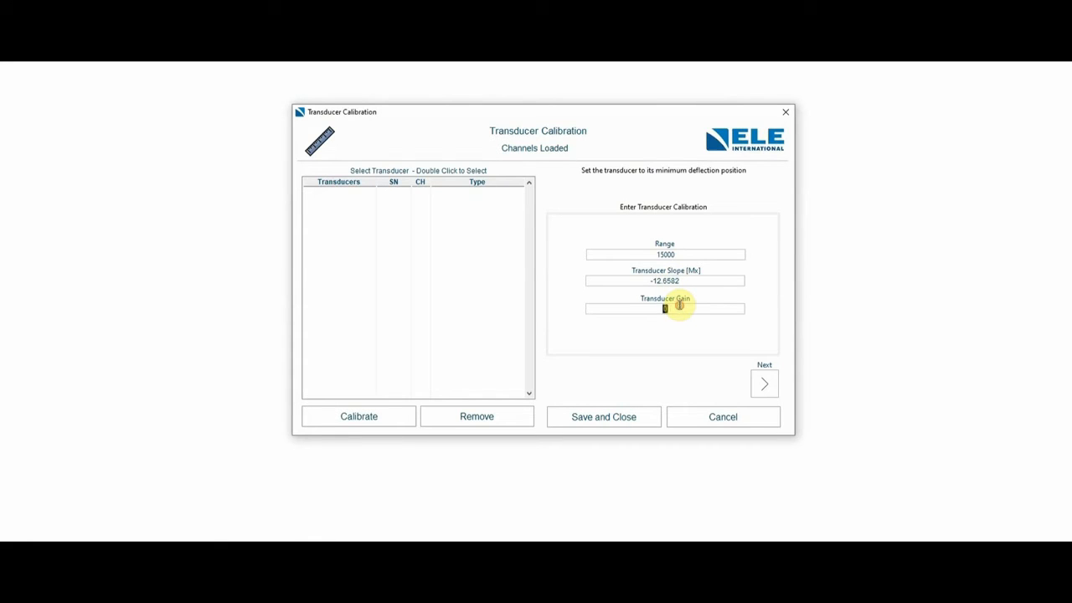
type("8")
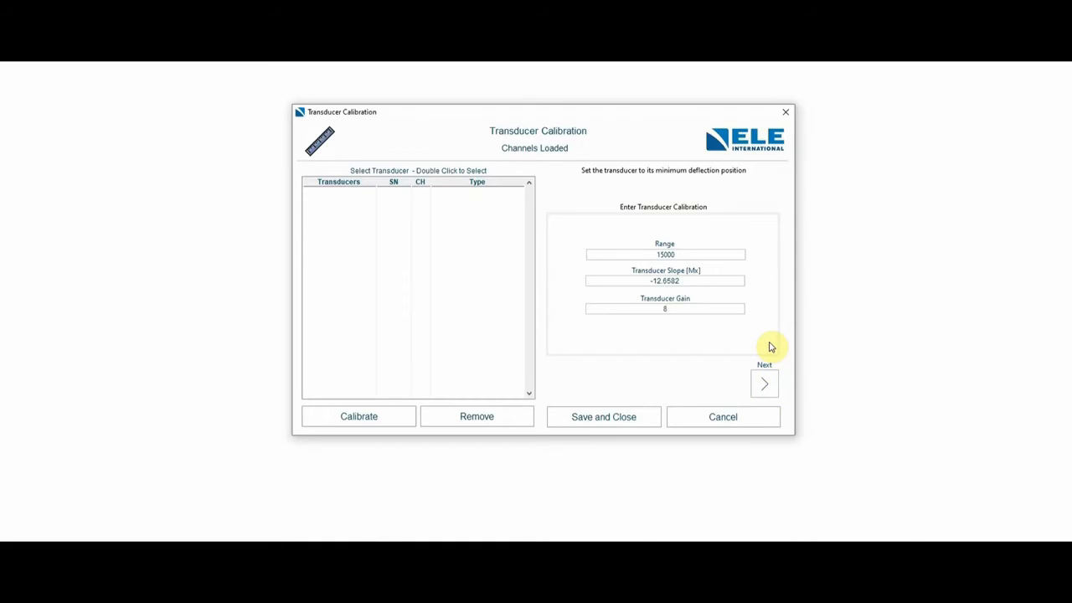
left_click(763, 387)
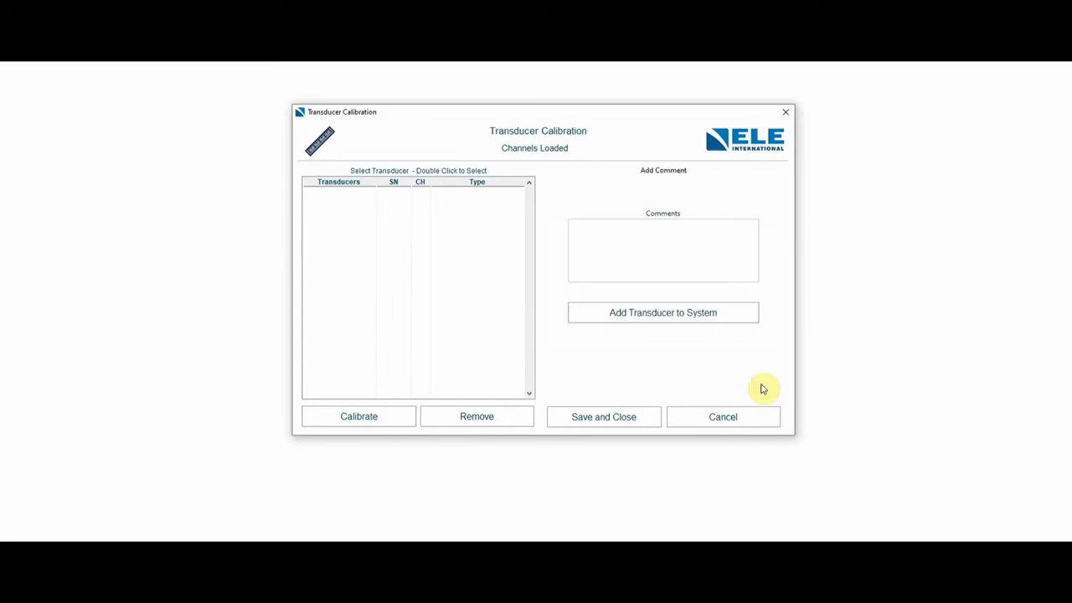
left_click(668, 314)
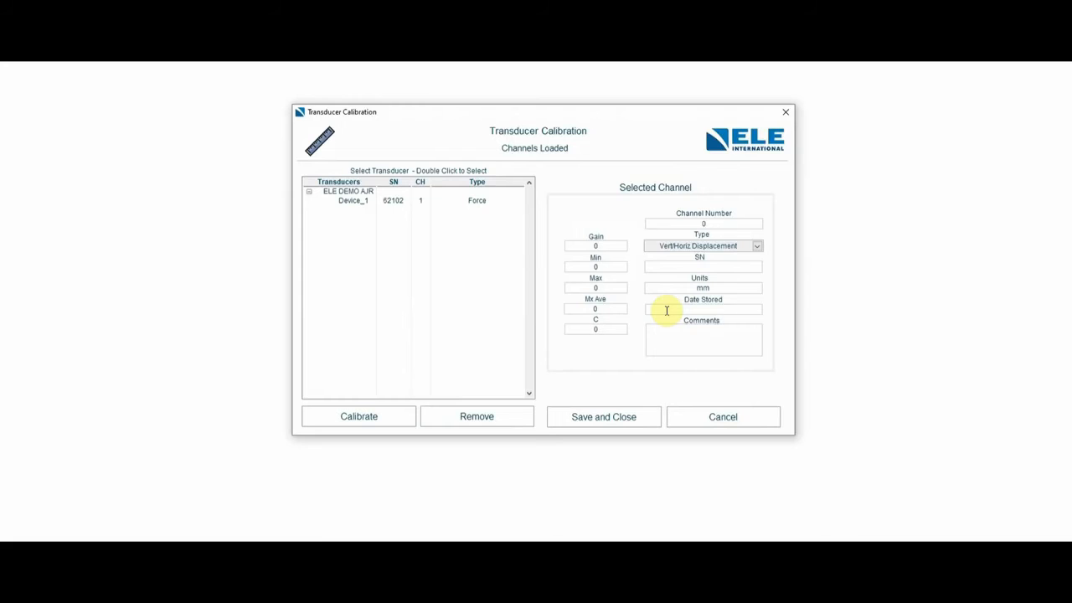
Start another transducer calibration for machine ELE DEMO AJR on channel 2 with transducer type Vert/Horiz Displacement
left_click(373, 415)
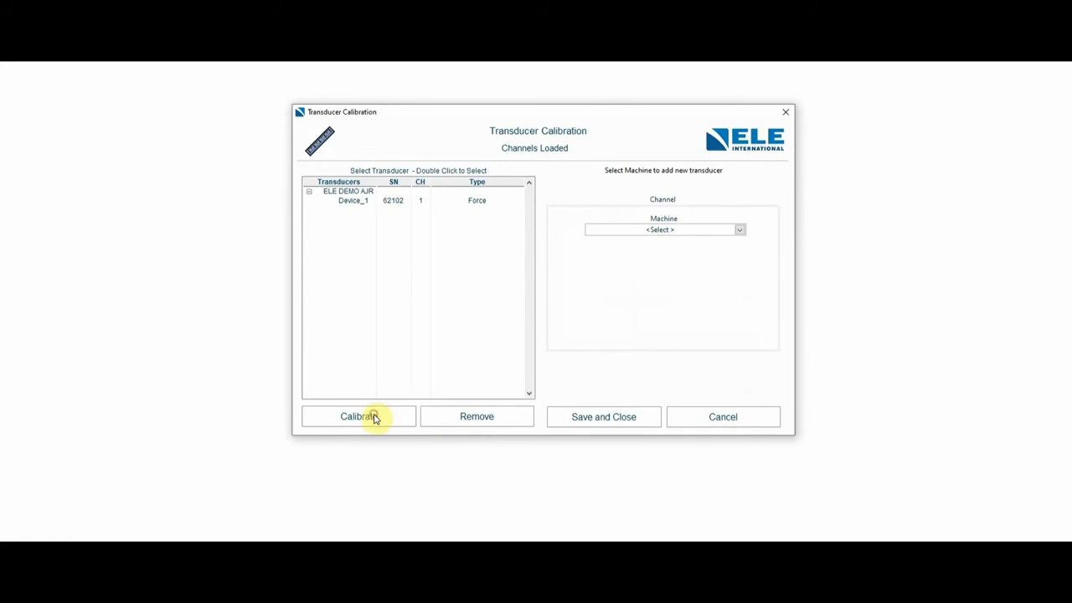
left_click(679, 231)
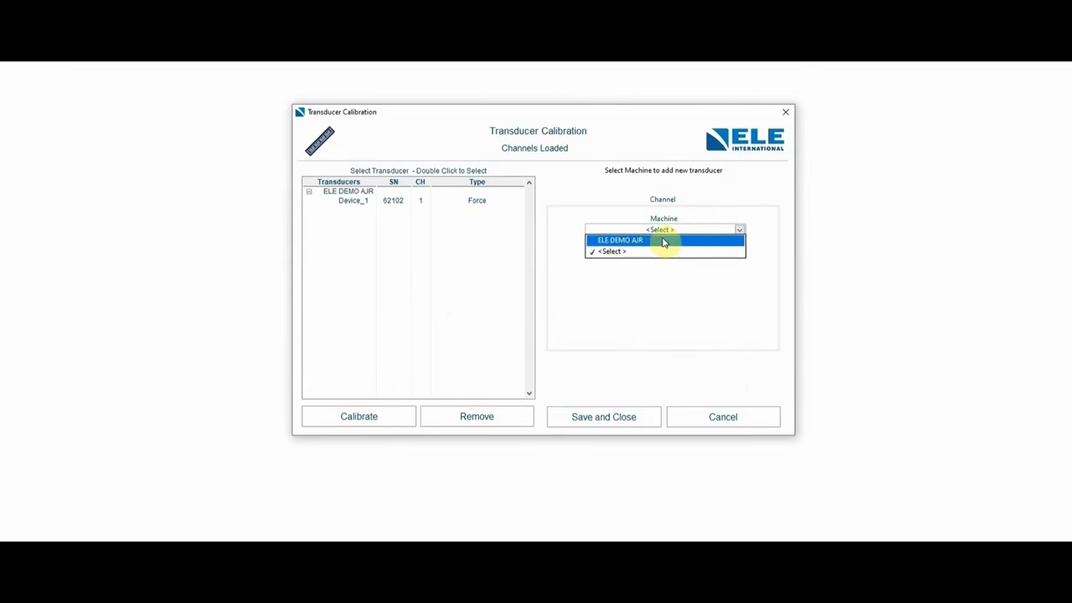
left_click(663, 240)
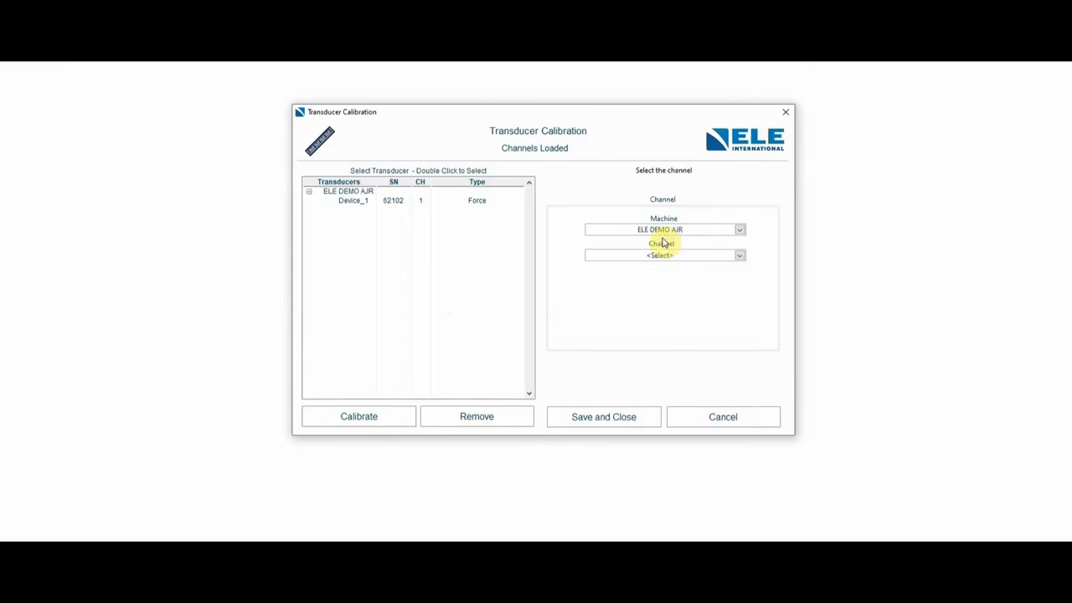
left_click(663, 256)
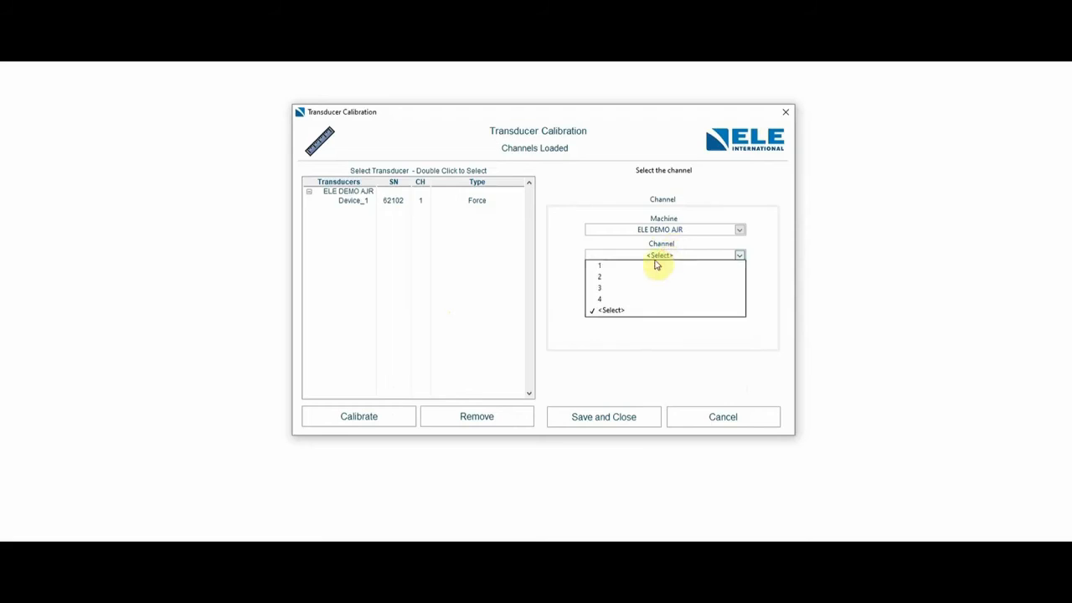
left_click(645, 278)
left_click(653, 282)
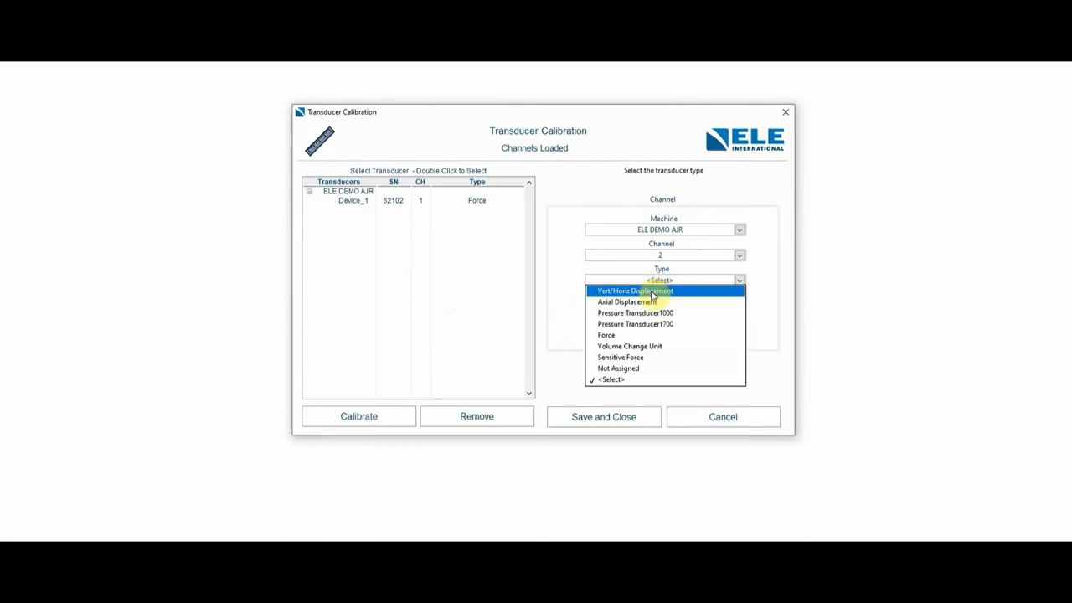
left_click(652, 291)
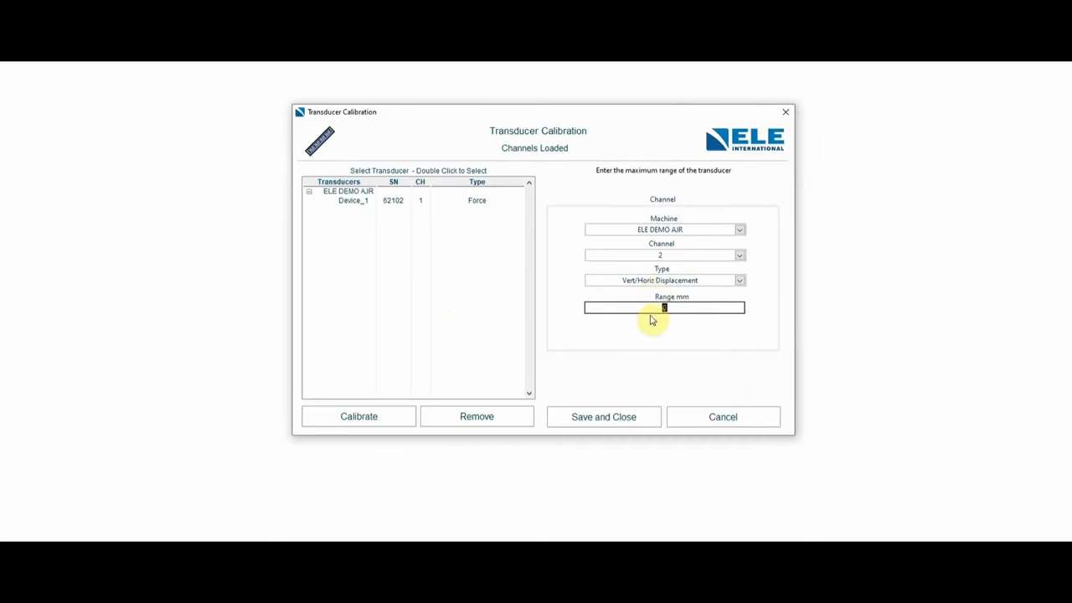
Set the displacement transducer's maximum range to 15 mm and its serial number to E12063, and proceed to the calibration method
type("15")
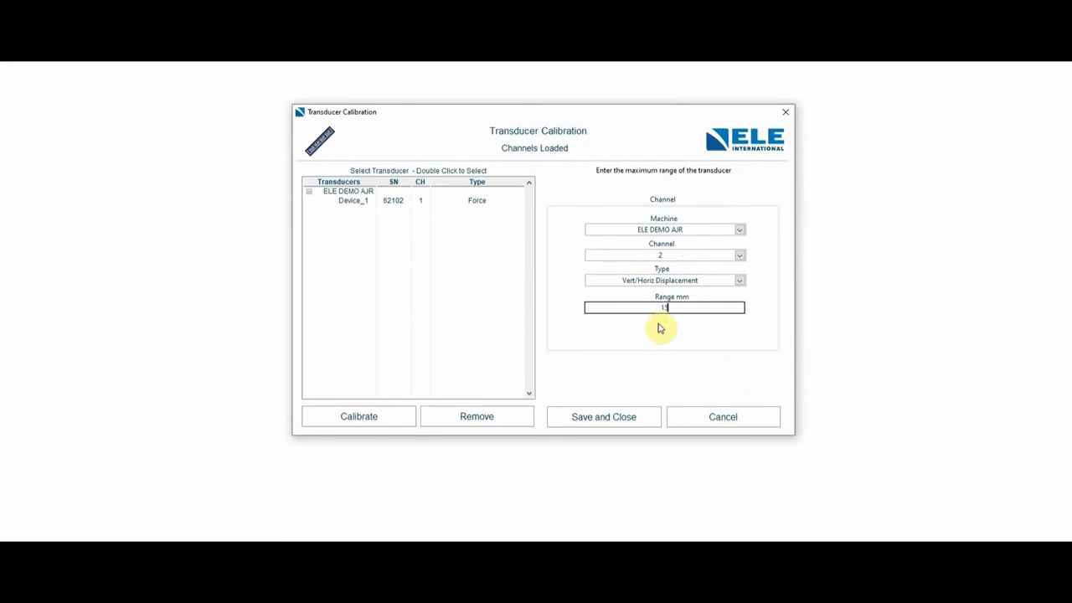
left_click(666, 330)
key("BackSpace")
key("BackSpace")
key("BackSpace")
key("BackSpace")
key("BackSpace")
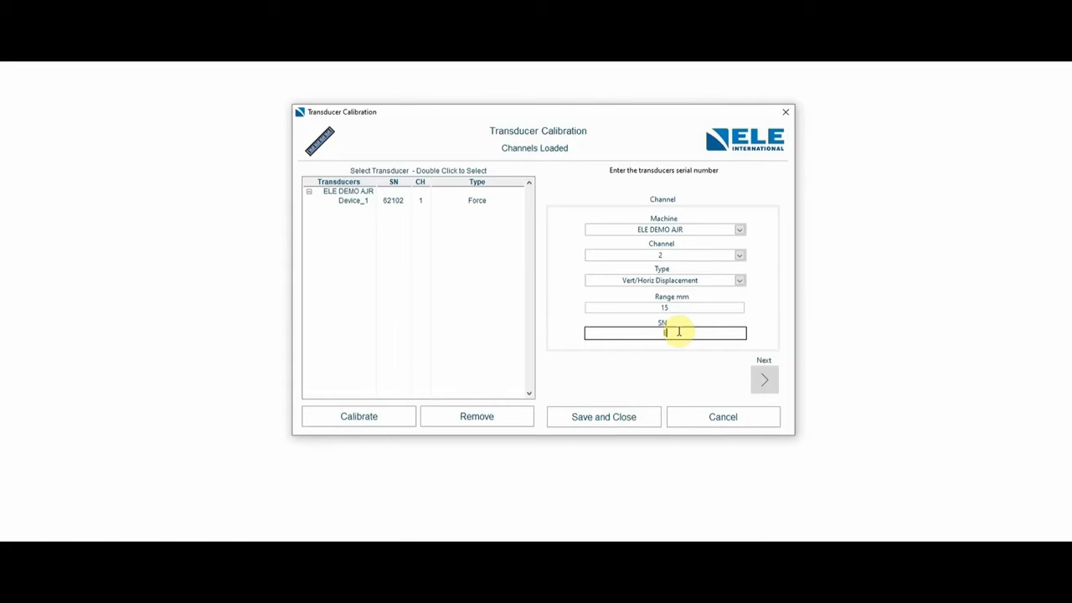
type("E120")
type("0")
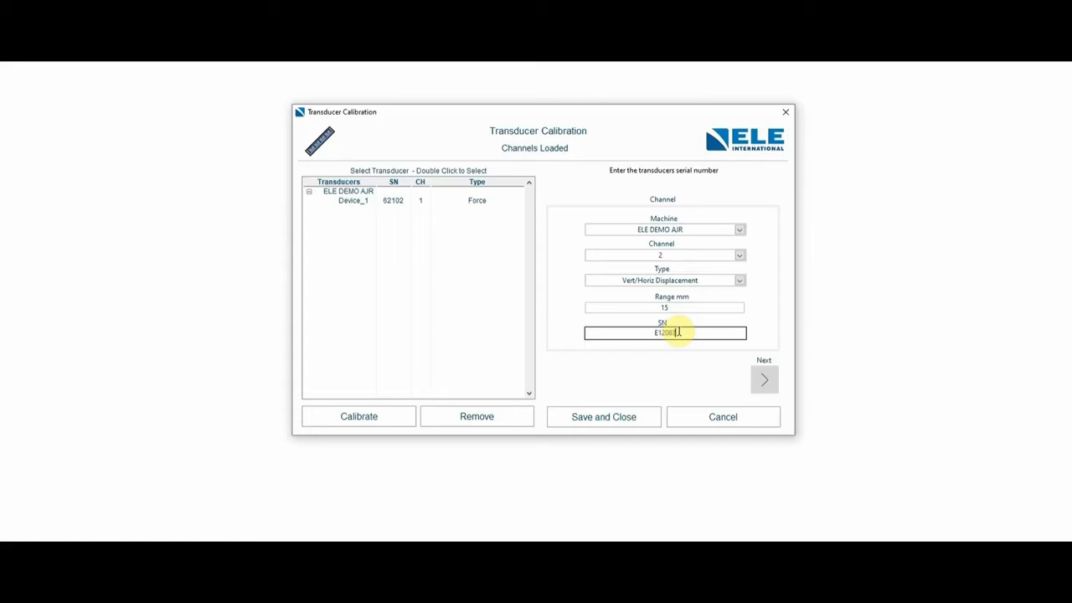
left_click(764, 382)
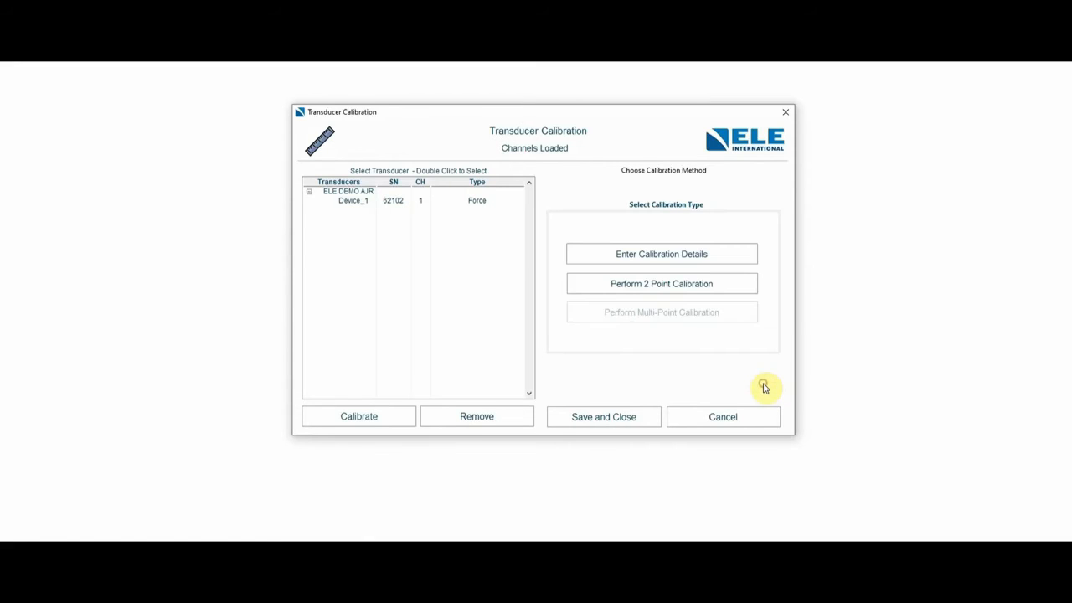
Choose manual calibration entry for the displacement transducer and set its slope to -0.00757 and gain to 8
left_click(631, 254)
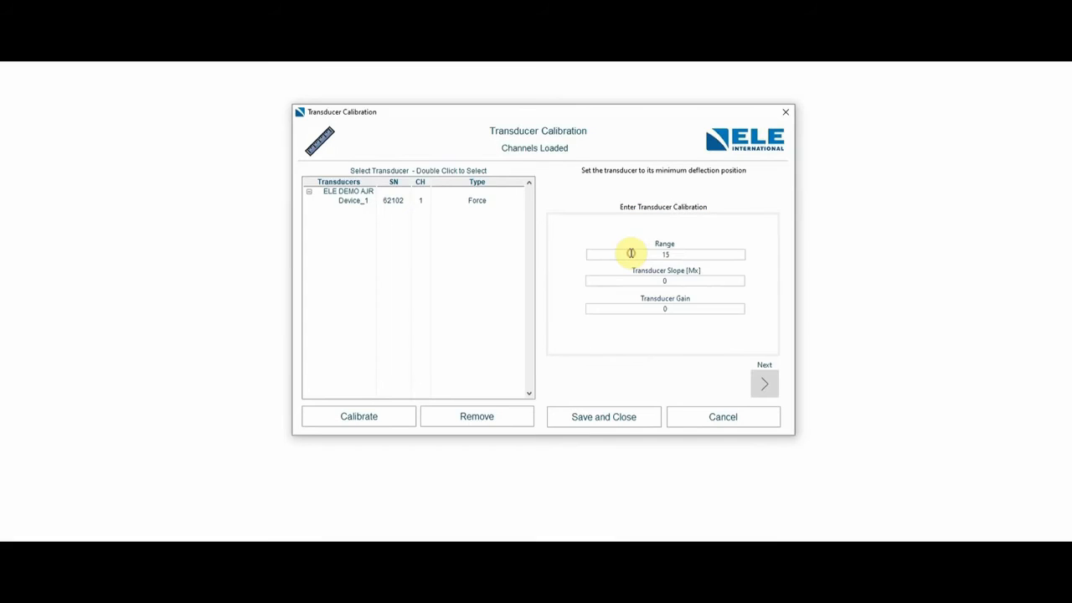
double_click(677, 280)
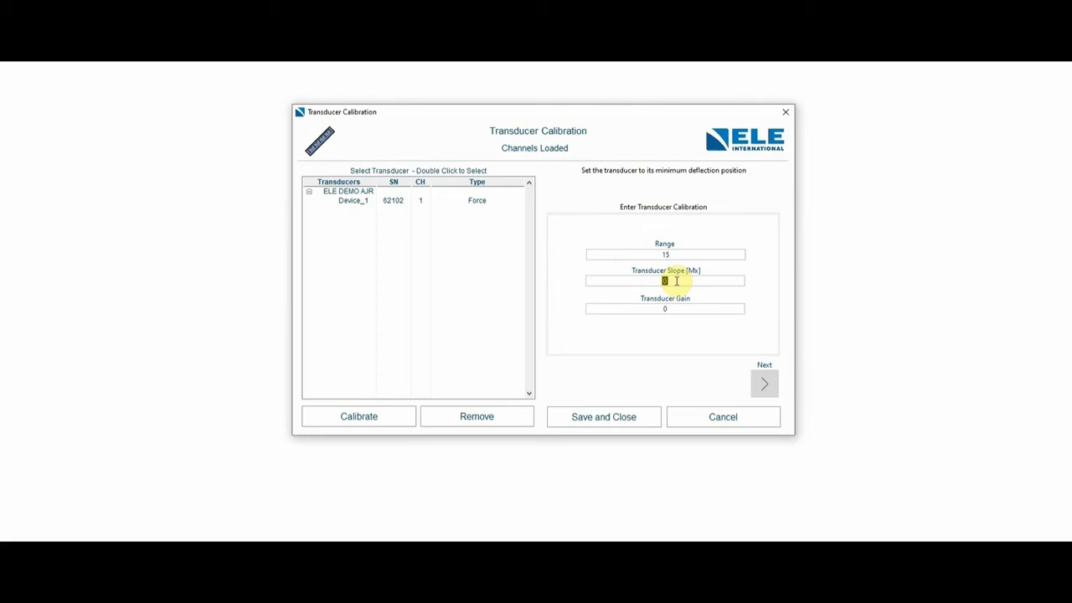
type("4")
type("0")
type(".00")
type("75")
type("1")
double_click(676, 309)
type("8")
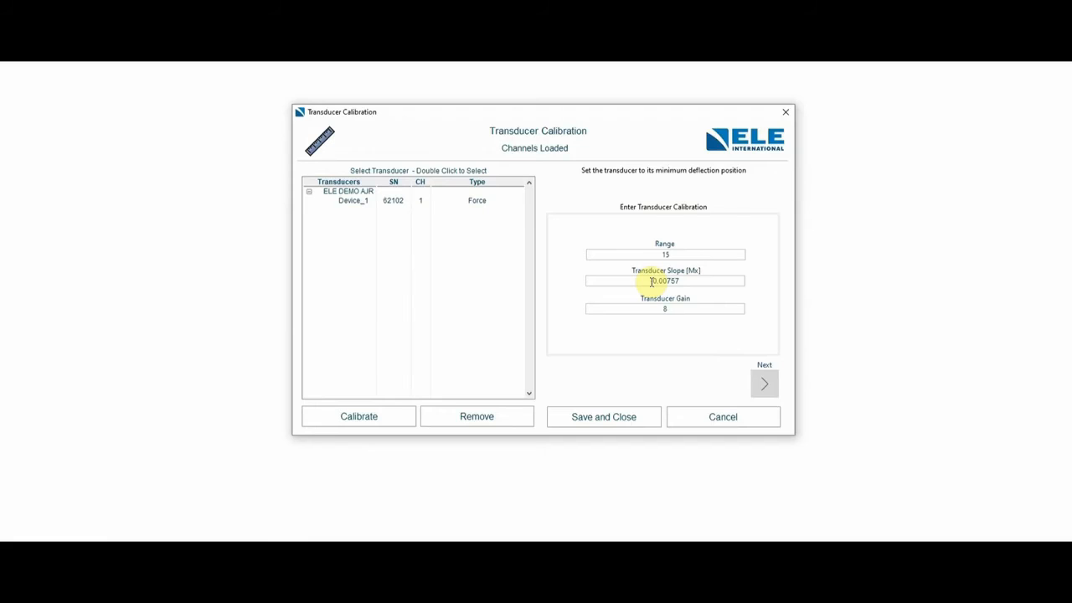
left_click(652, 282)
type("-")
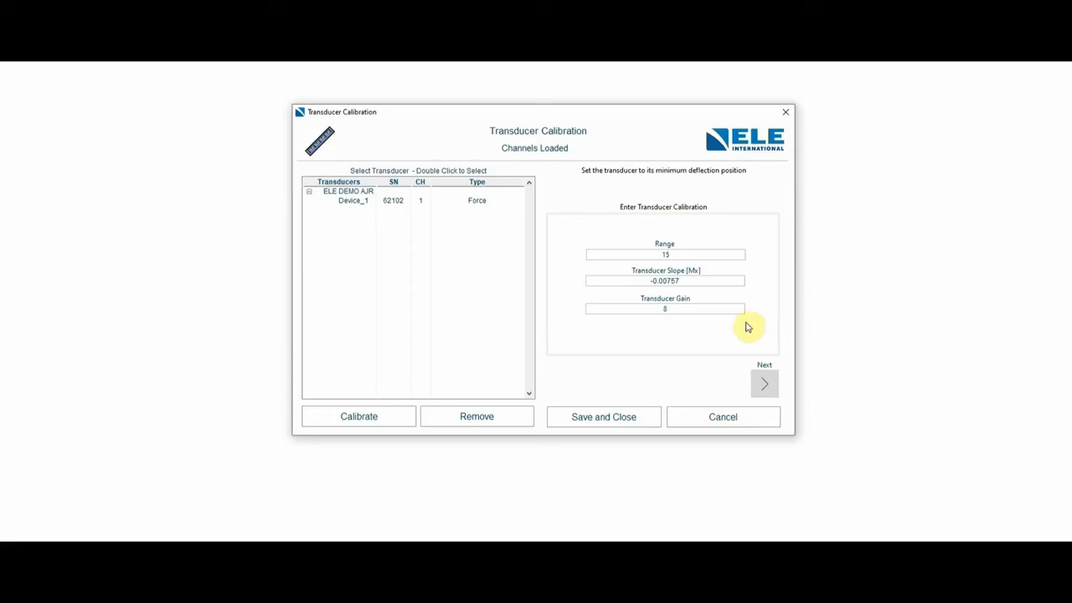
Add the channel 2 displacement transducer to the system without a comment, and save and close the transducer calibration
left_click(764, 383)
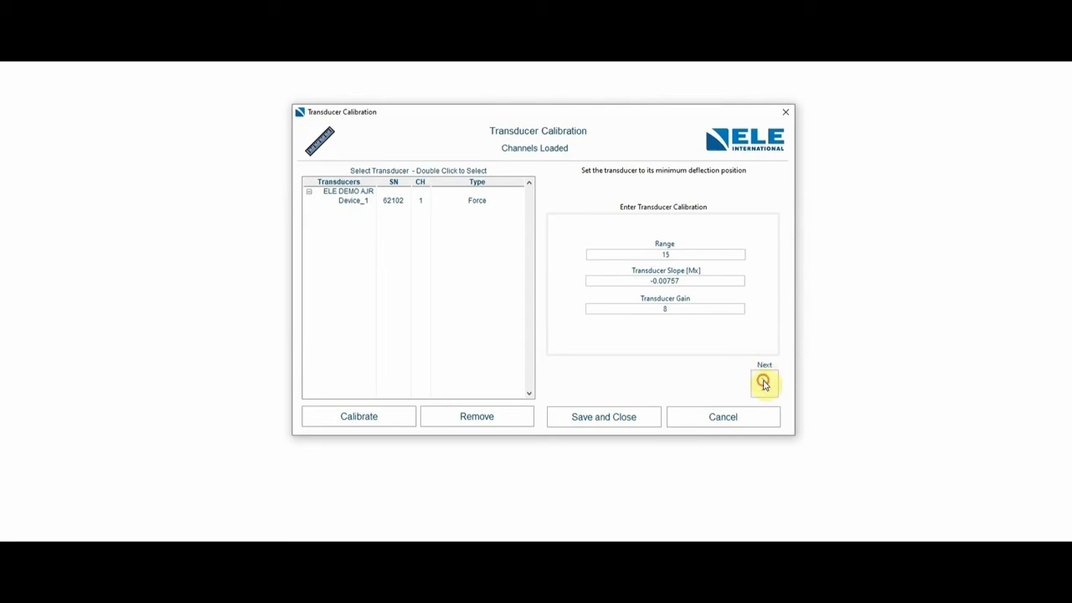
left_click(764, 384)
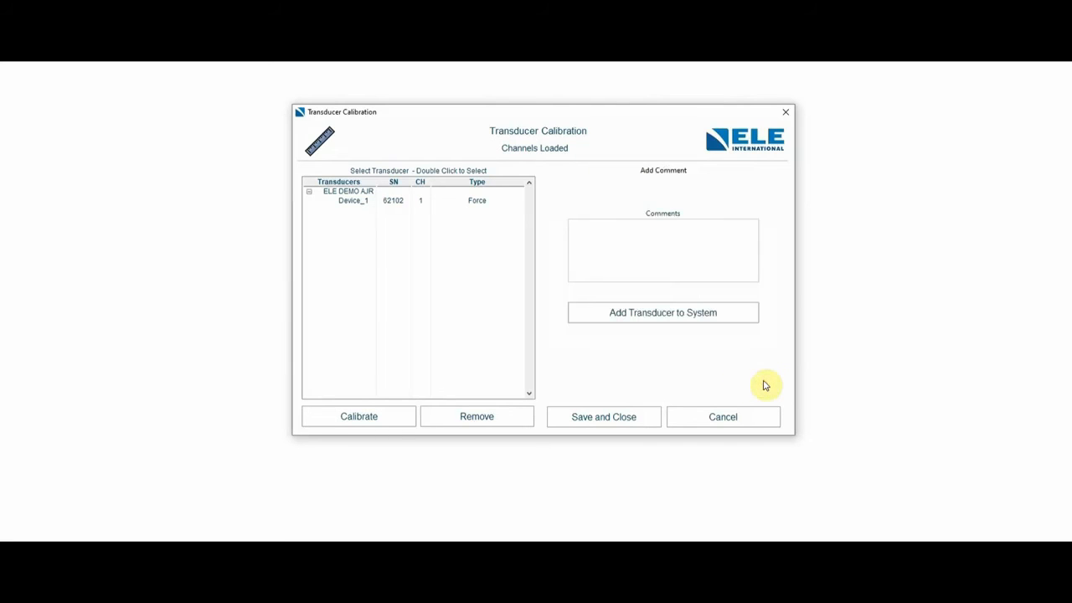
left_click(713, 315)
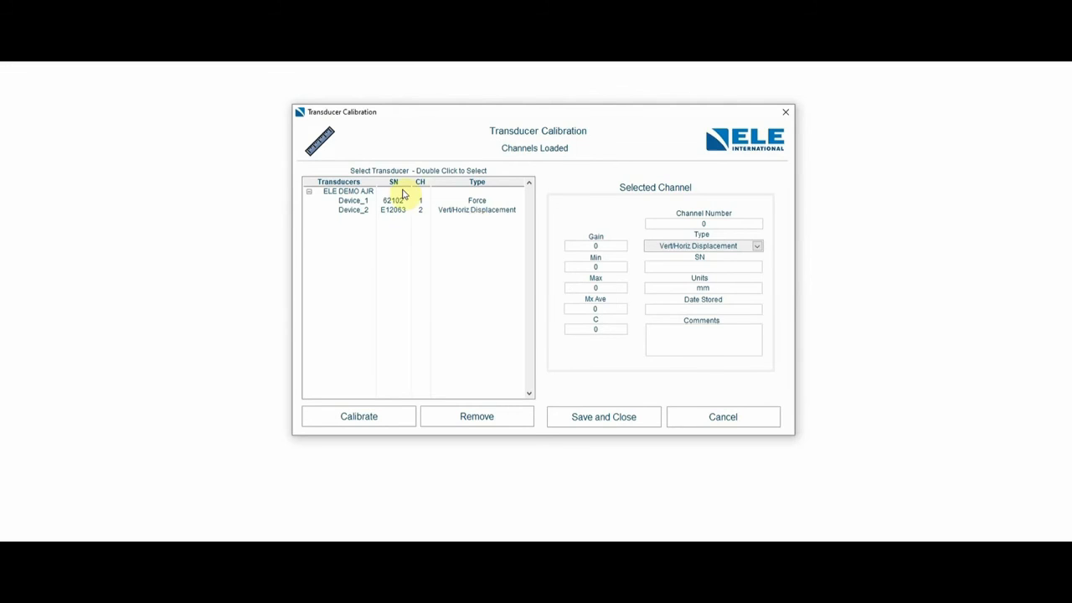
left_click(588, 427)
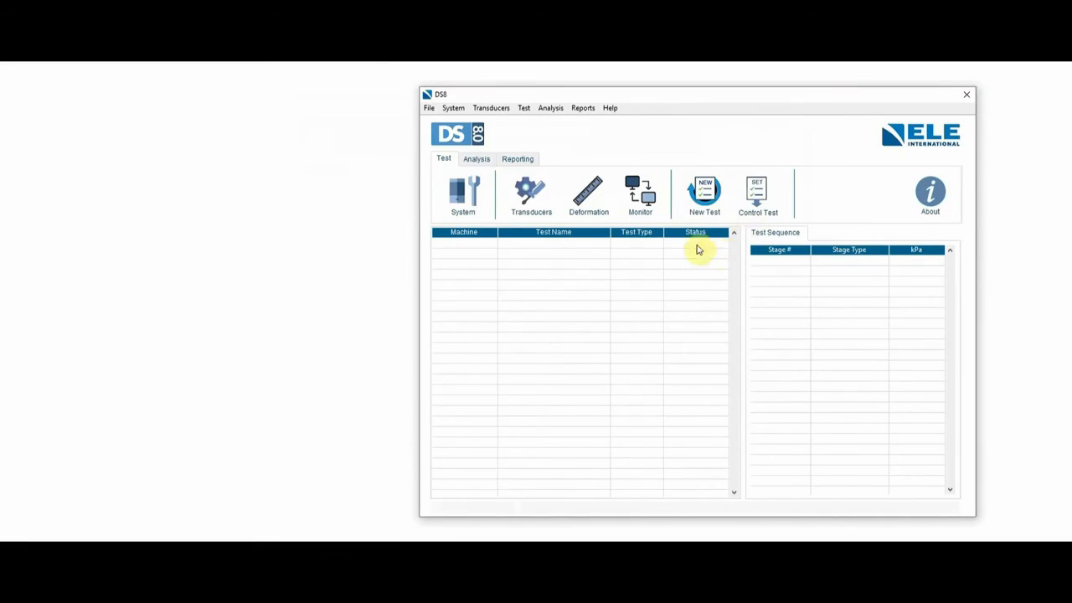
Add the channel 1 force and channel 2 displacement transducers to the Transducer Monitor to check their live readback, and close the monitor
left_click(640, 201)
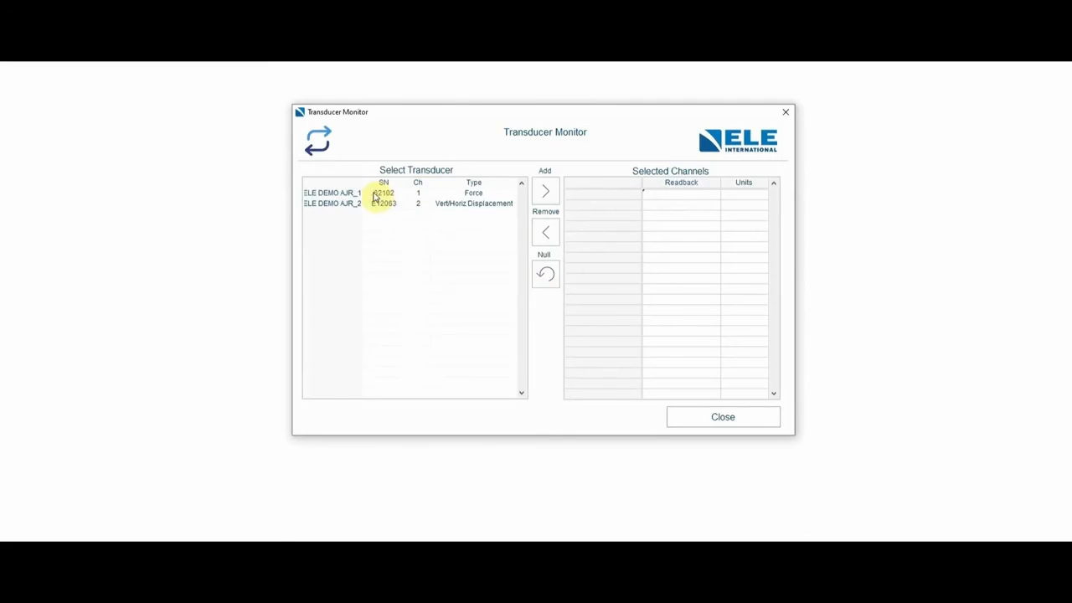
left_click(383, 193)
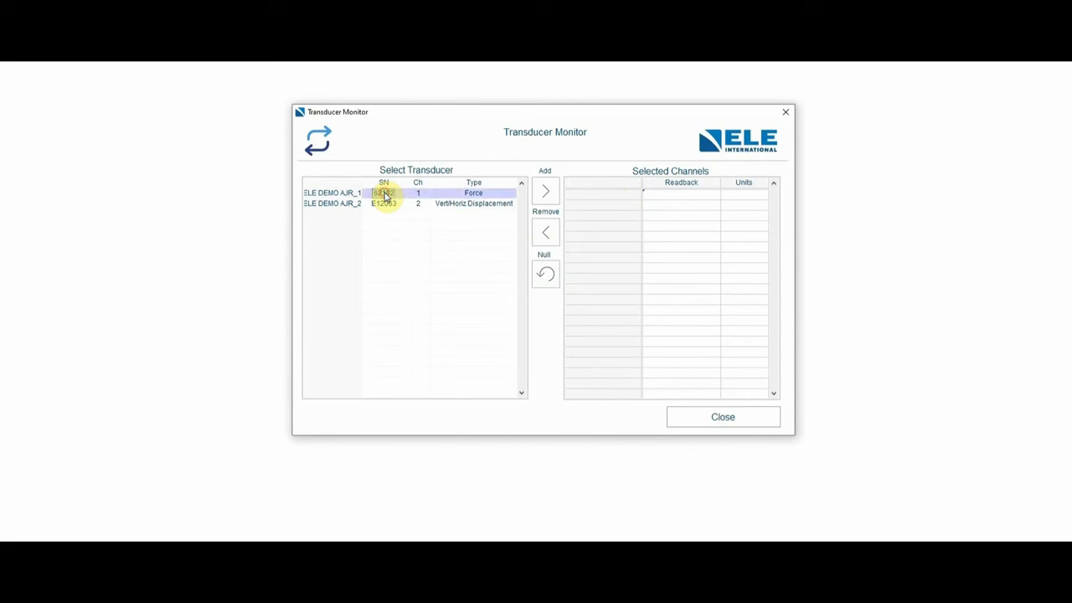
left_click(546, 195)
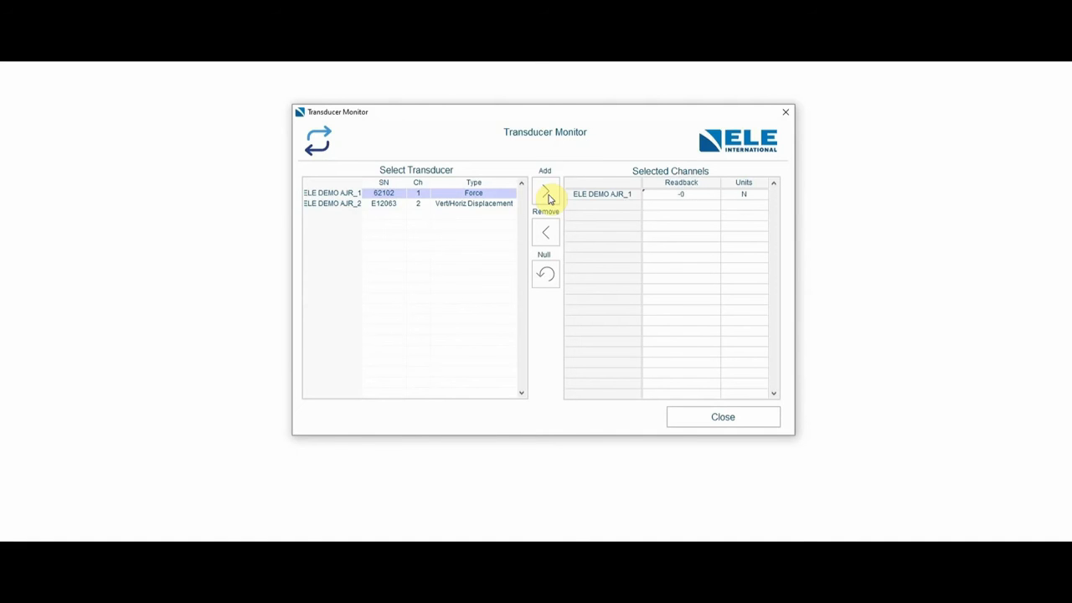
left_click(386, 204)
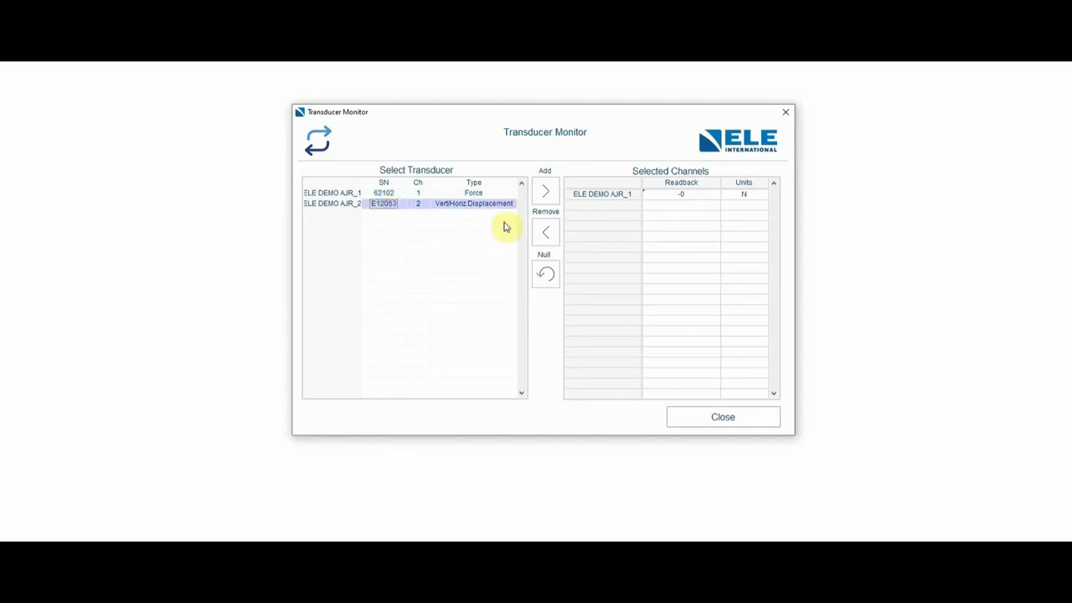
left_click(546, 199)
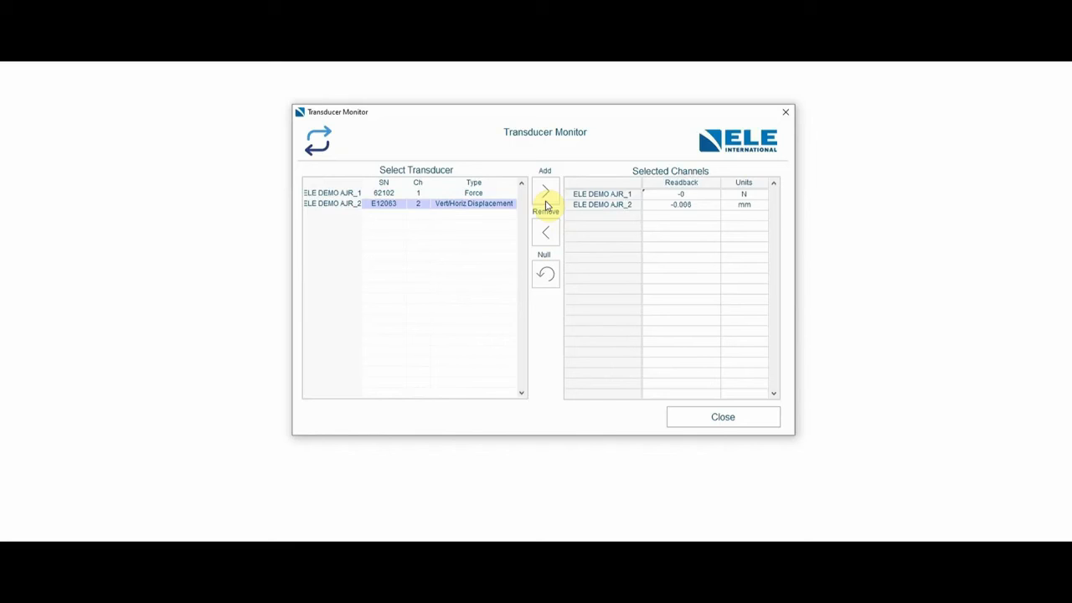
left_click(701, 420)
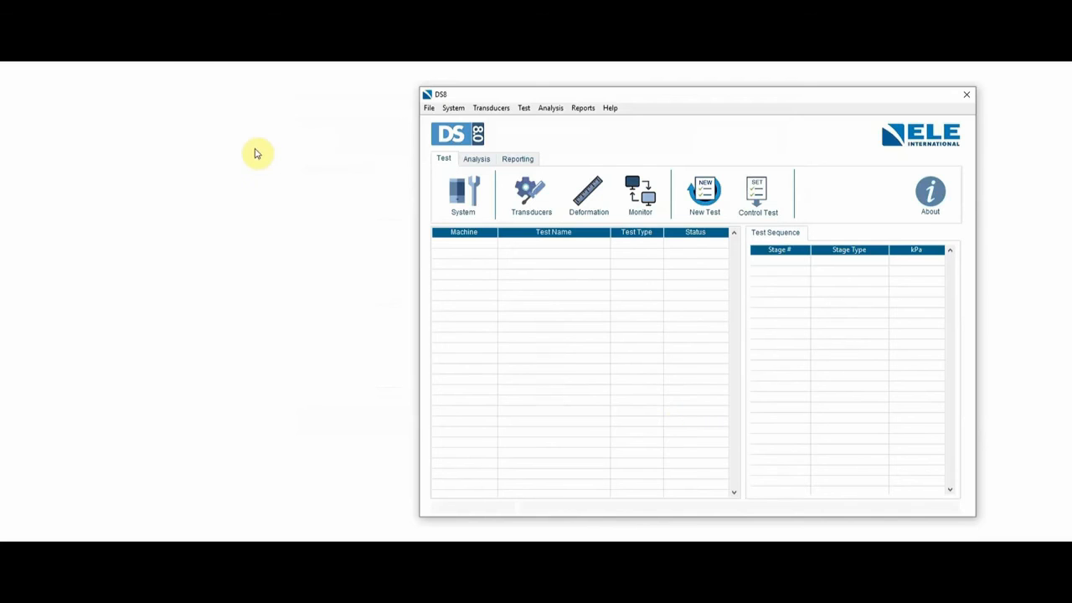
left_click(131, 62)
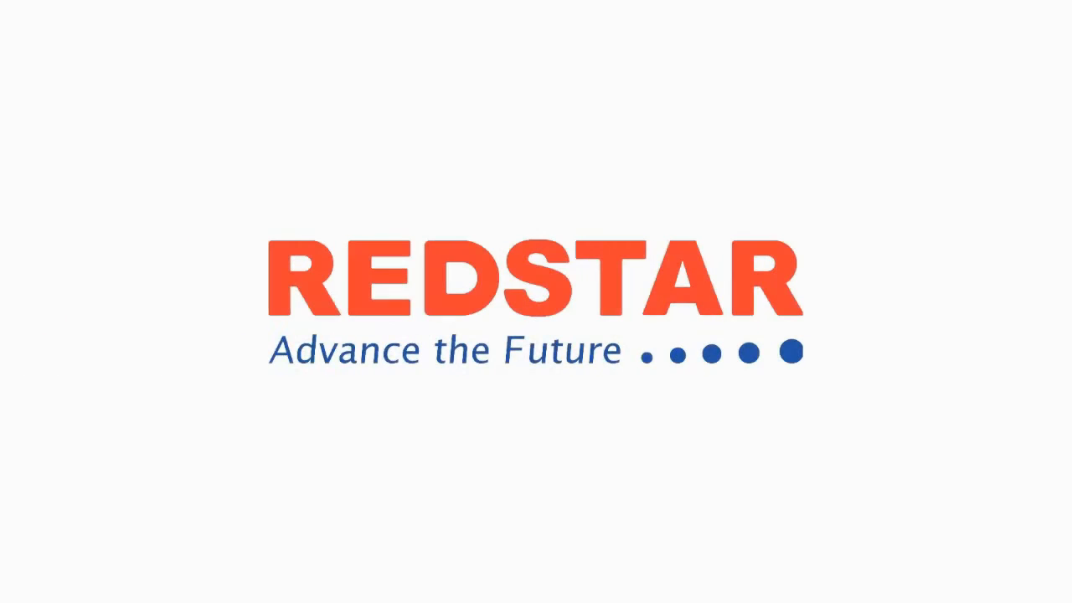